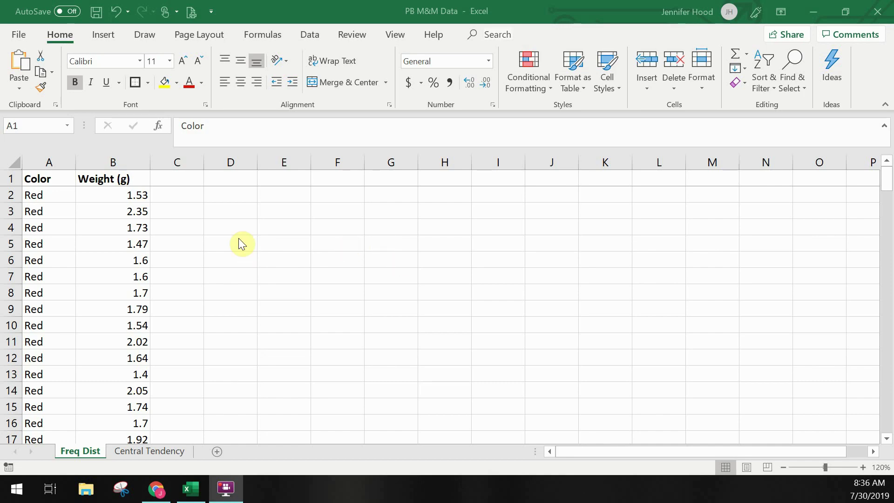
Enter the labels Minimum in D3 and Maximum in D4 beside the weight column.
scroll(168, 230, "down", 12)
scroll(167, 232, "down", 20)
scroll(168, 232, "down", 17)
key("ctrl+Home")
left_click(231, 211)
type("Minimum")
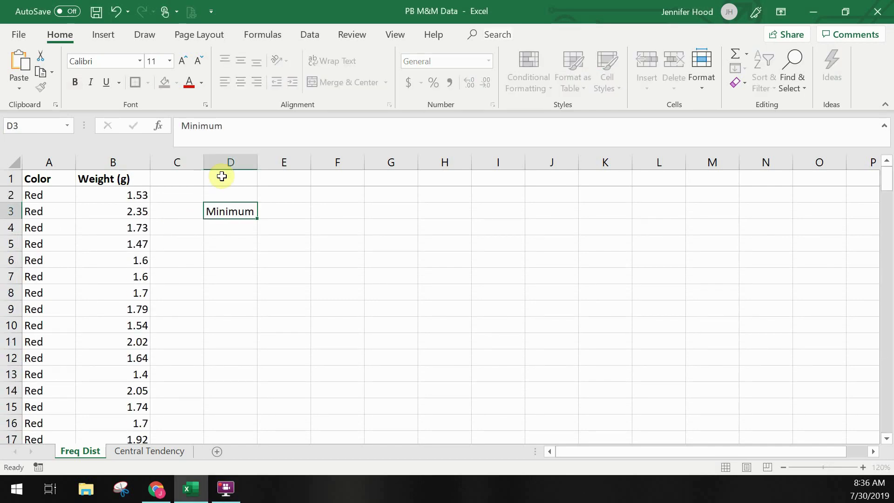
key("Return")
type("Maximum")
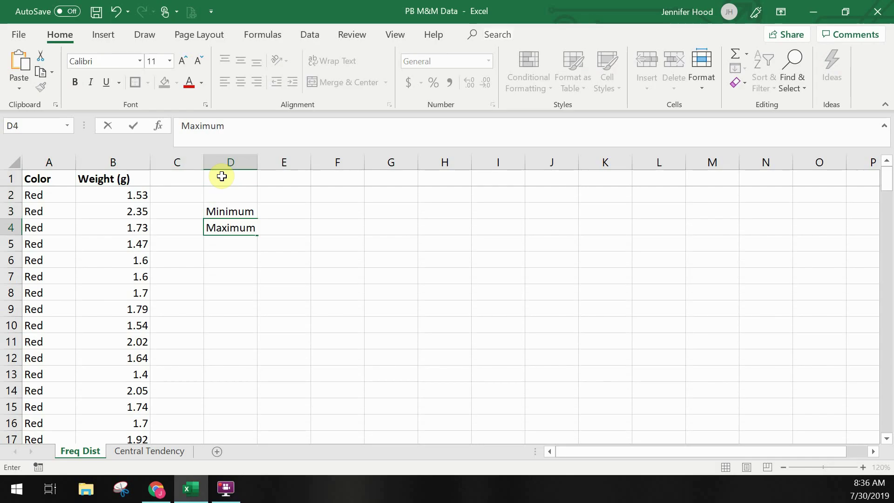
left_click(298, 210)
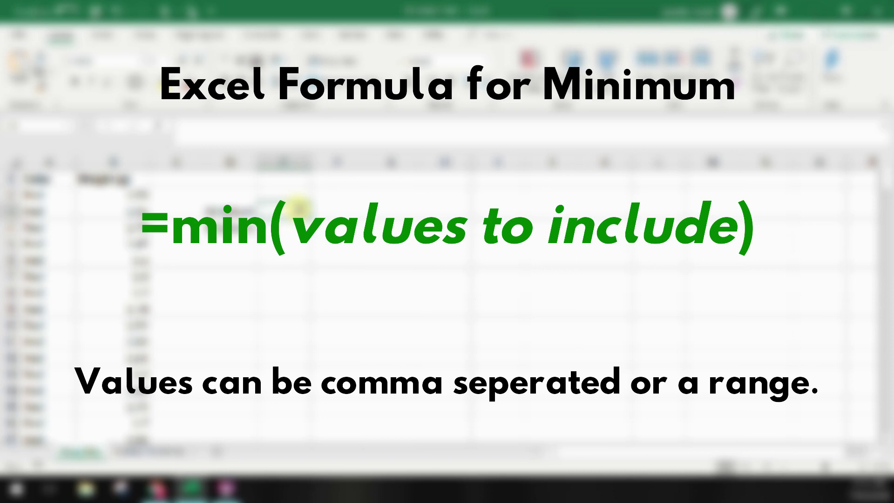
Enter =MIN(B:B) in E3 to get the smallest weight, 1.13.
type("=min(")
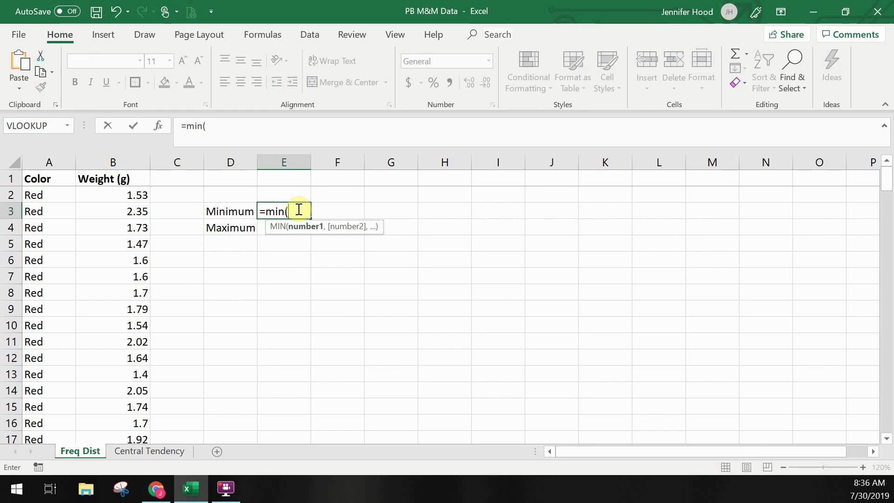
left_click(105, 163)
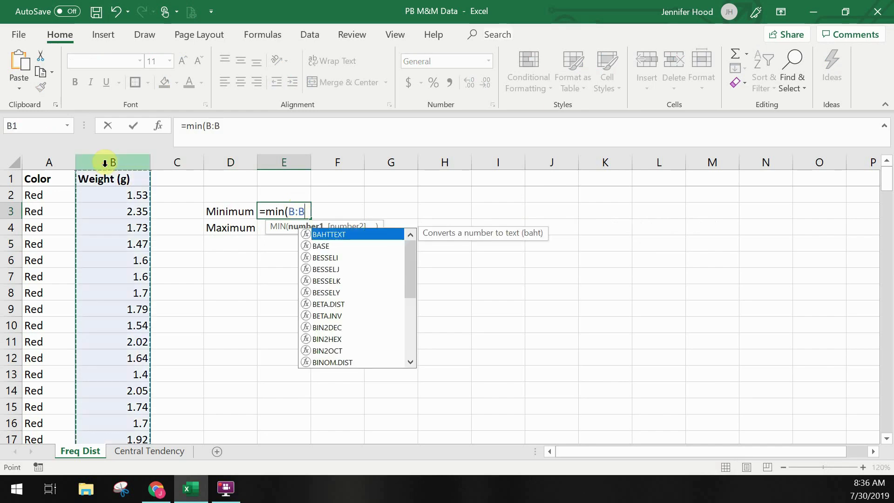
type(")")
key("Return")
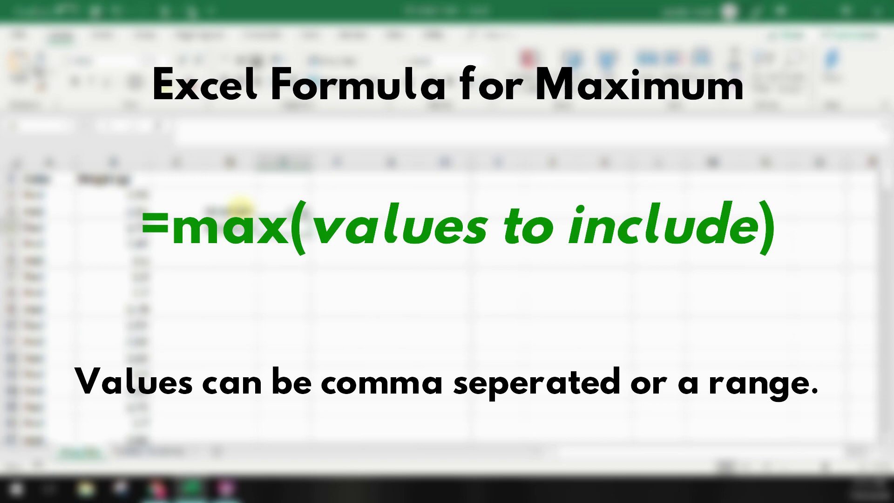
Enter =MAX(B:B) in E4 to get the largest weight, 2.53.
type("max(")
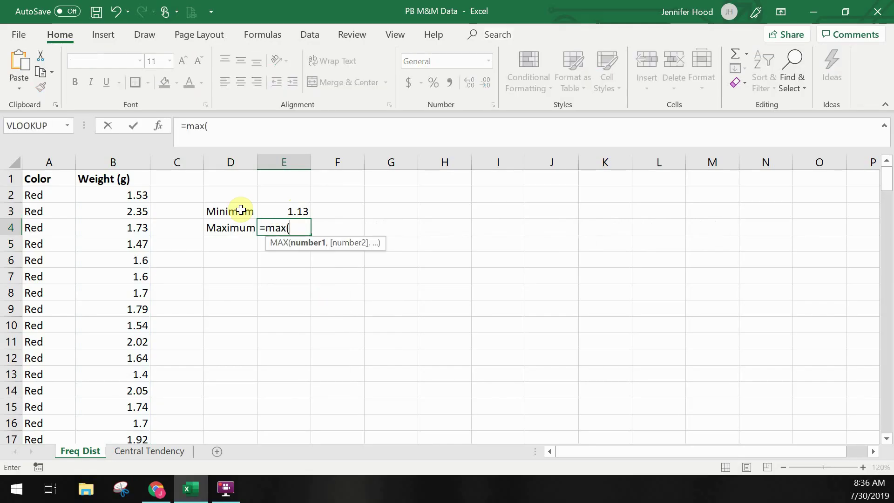
left_click(109, 161)
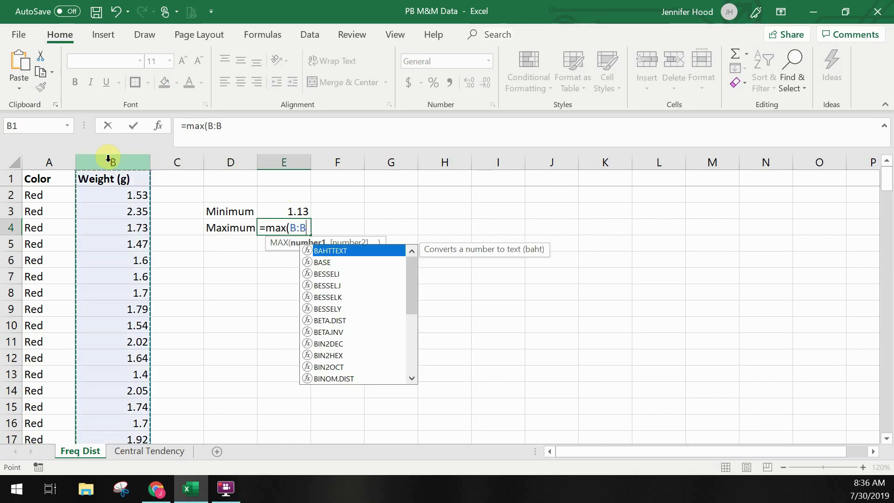
type(")")
key("Return")
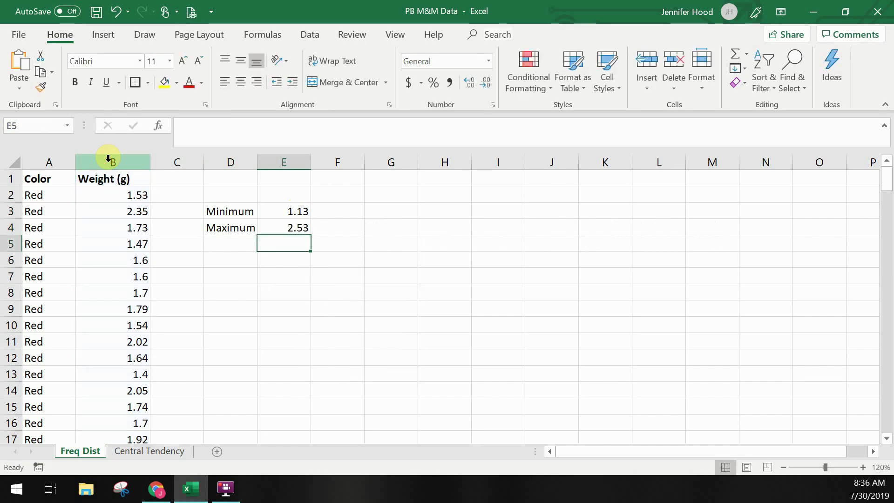
Add the headings Classes / Bins in G2, Lower in G3 and Upper in H3.
left_click(387, 193)
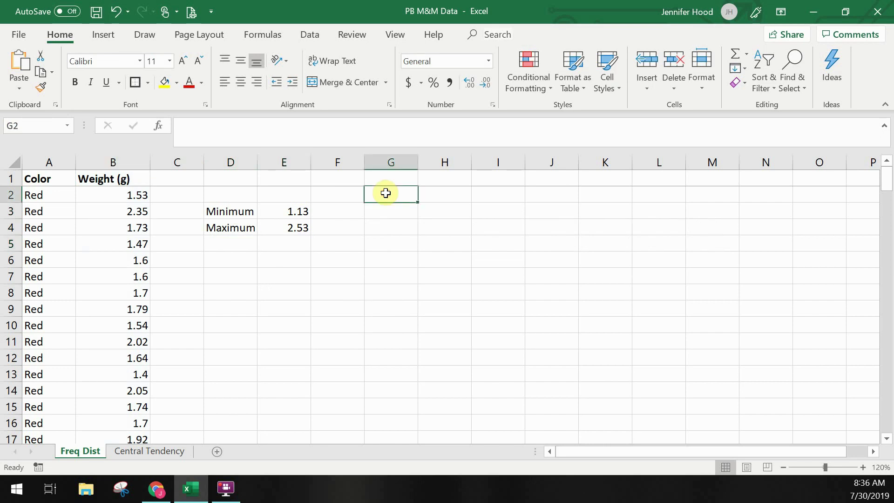
type("Classes ")
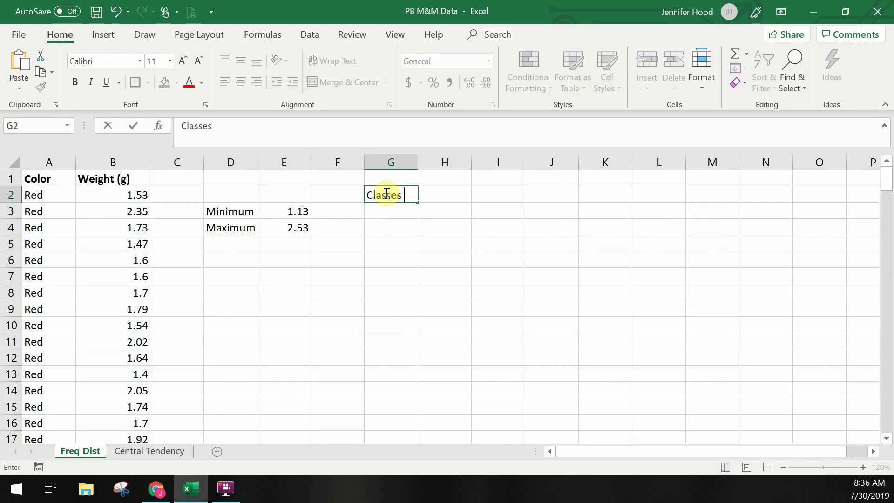
type("/ Bins")
key("Return")
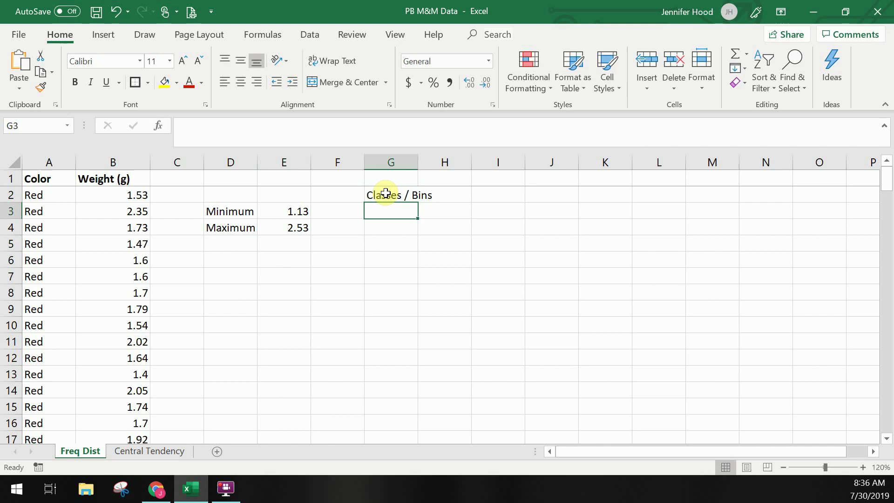
type("Lower")
key("Tab")
type("Upp")
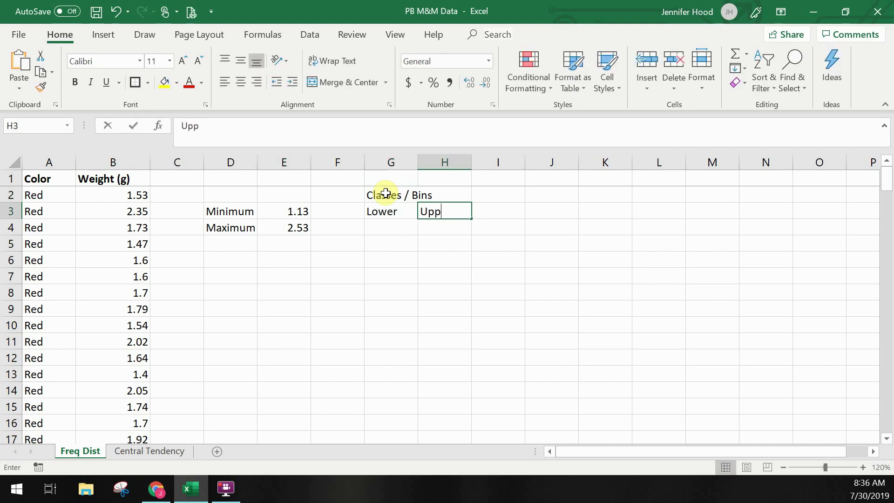
type("er")
key("Return")
Enter 1.1 in G4 and =+G4+.2 in G5 as the first lower limits.
type("1.1")
key("Return")
type("+")
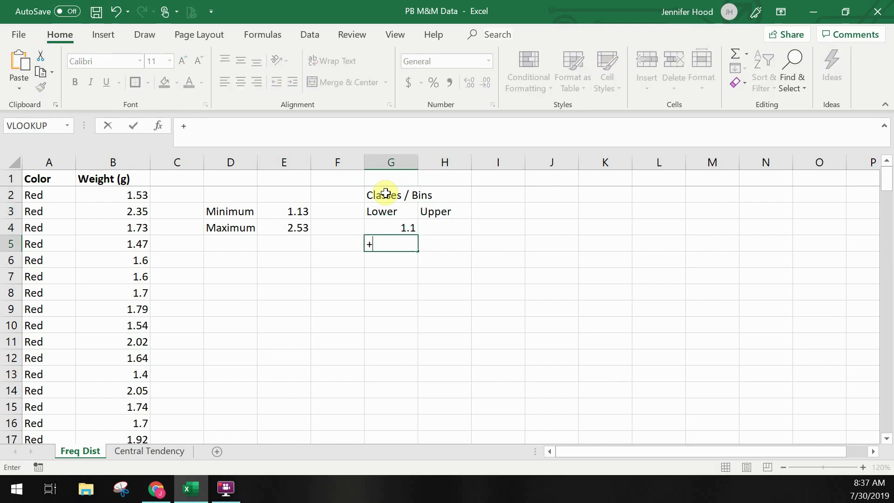
key("Up")
type("+.2")
key("Return")
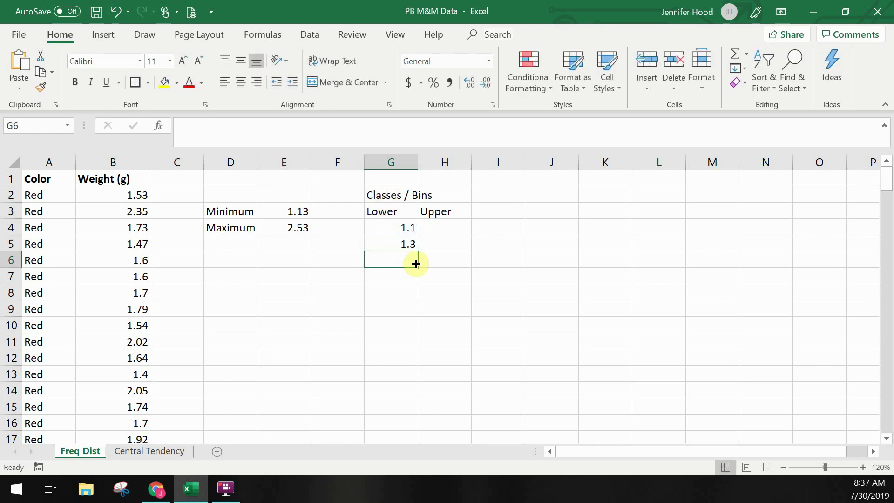
Fill the lower limits down to 2.50 in G11 and show them with two decimals.
left_click(409, 243)
left_click_drag(419, 260, 418, 342)
left_click(444, 227)
left_click_drag(402, 227, 397, 340)
left_click(469, 83)
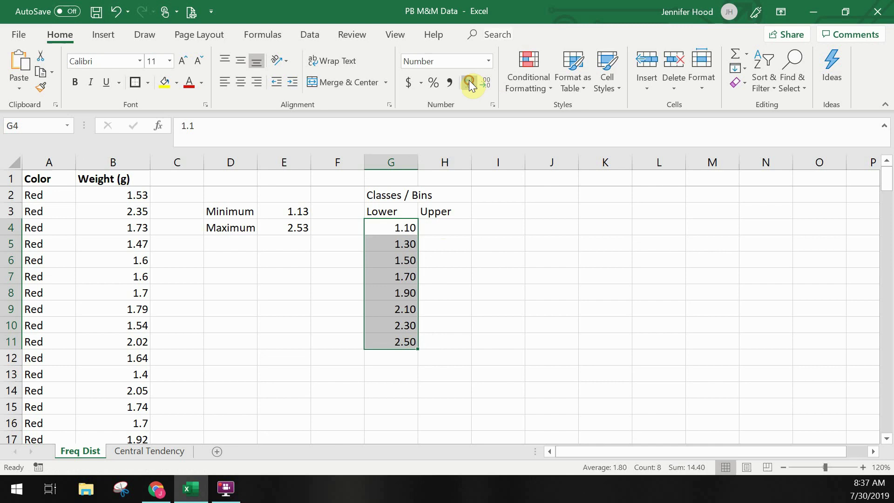
left_click(453, 225)
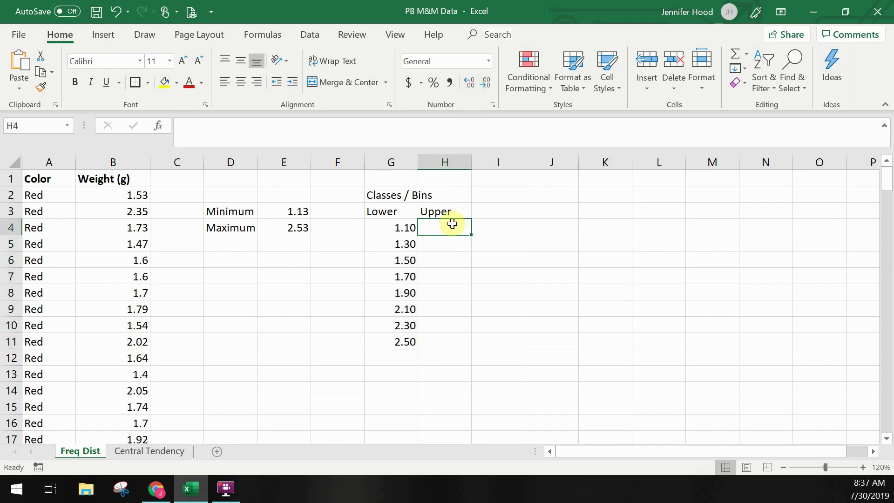
Enter =G4+.19 in H4 as the first upper limit, 1.29.
type("=")
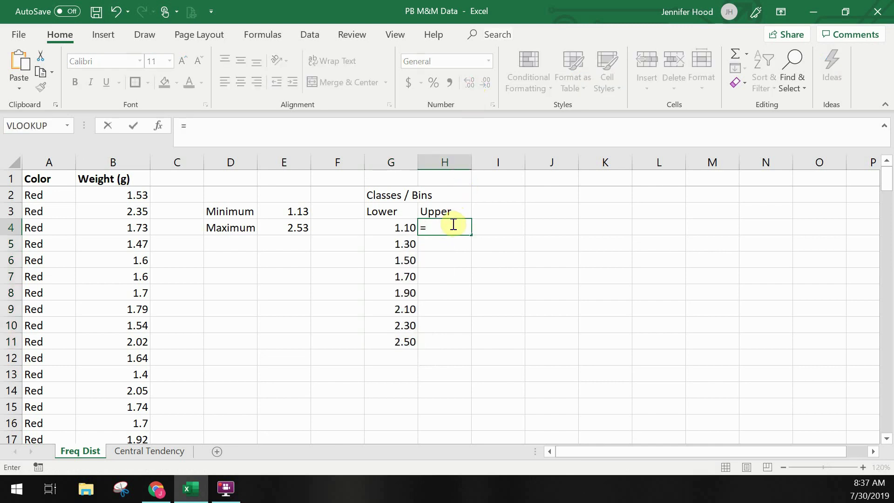
key("Left")
type("+1.1")
key("BackSpace")
key("BackSpace")
key("BackSpace")
key("BackSpace")
key("BackSpace")
key("BackSpace")
key("BackSpace")
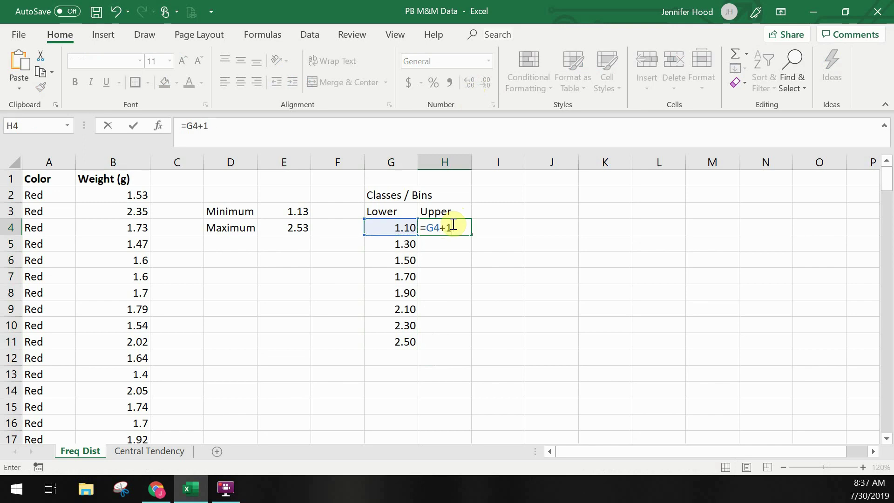
key("Up")
key("Down")
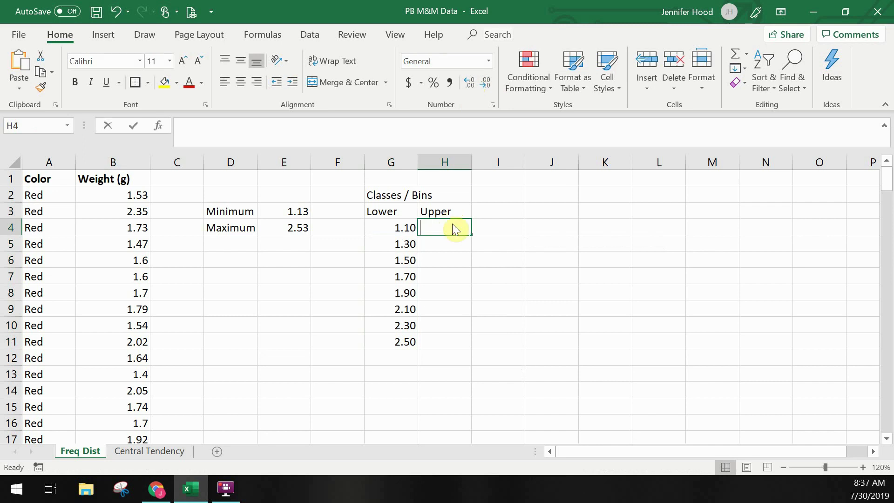
type("=")
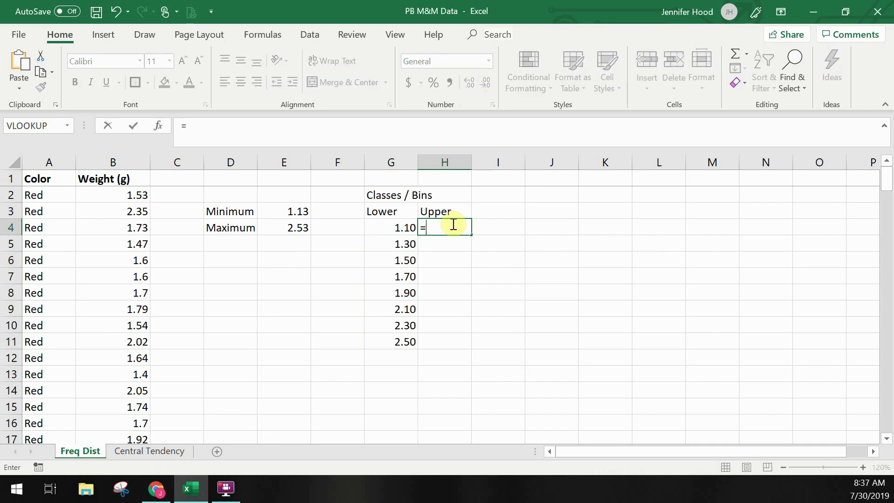
key("Left")
type("+.")
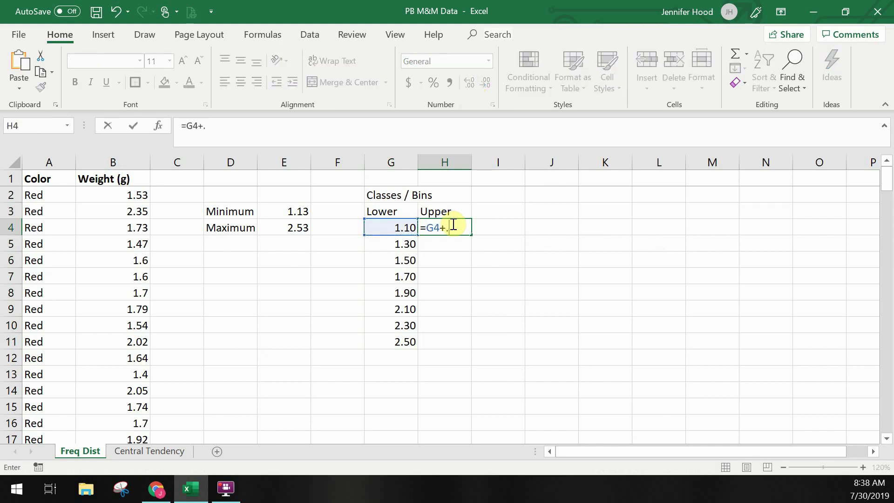
type("19")
key("Return")
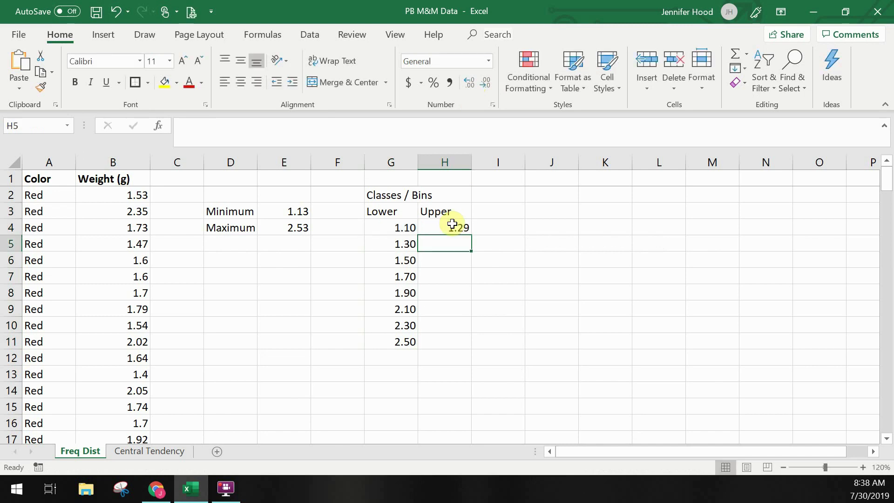
Fill the upper-limit formula down to H11, ending at 2.69.
left_click(454, 228)
left_click_drag(472, 235, 440, 351)
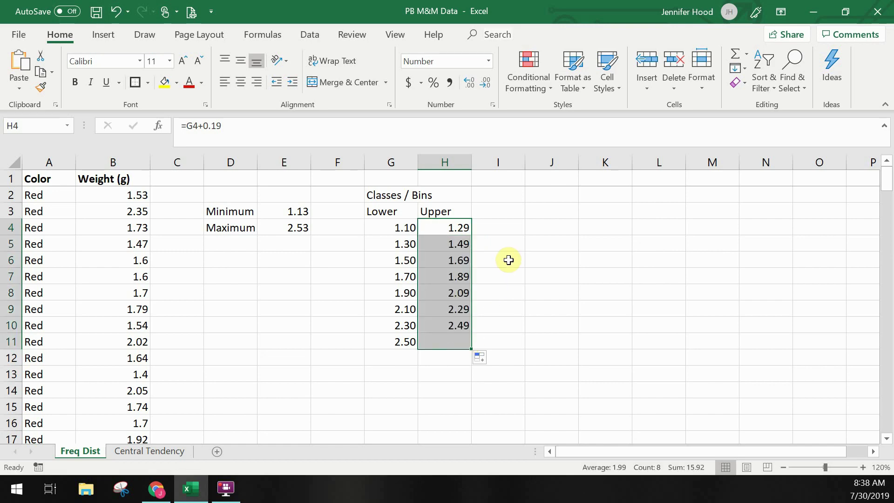
left_click(510, 225)
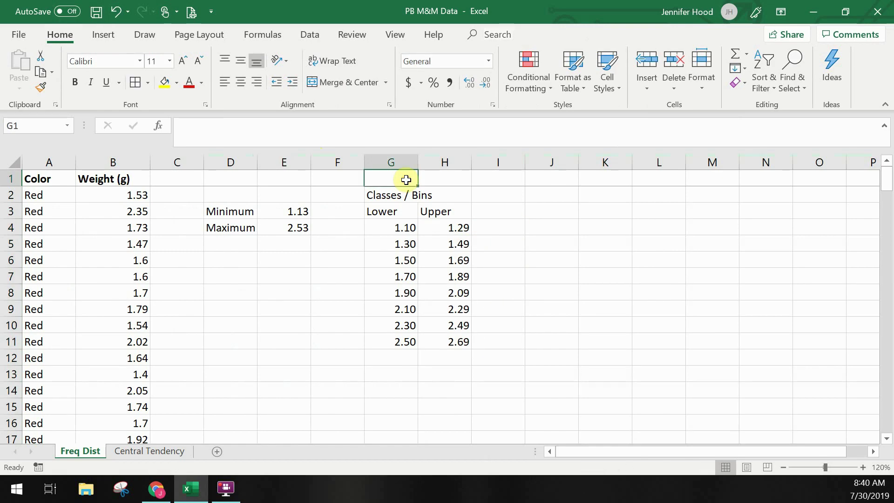
Open Data Analysis from the Data tab and choose the Histogram tool.
left_click(311, 35)
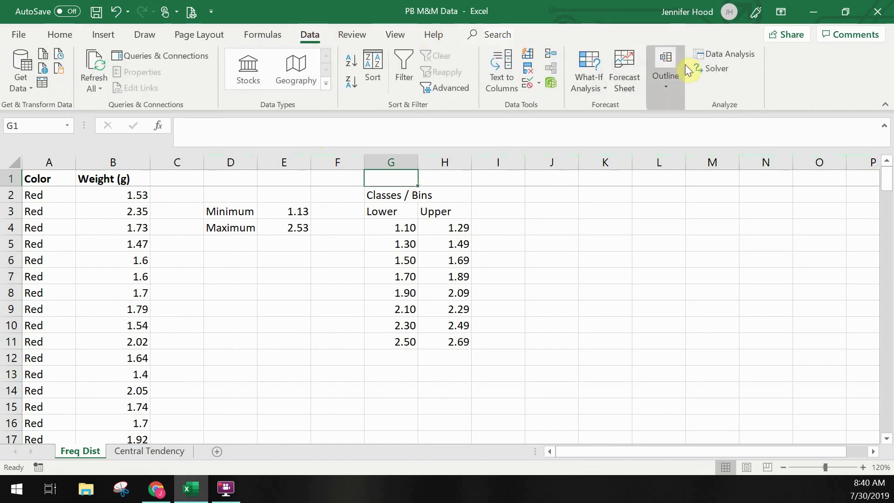
left_click(705, 54)
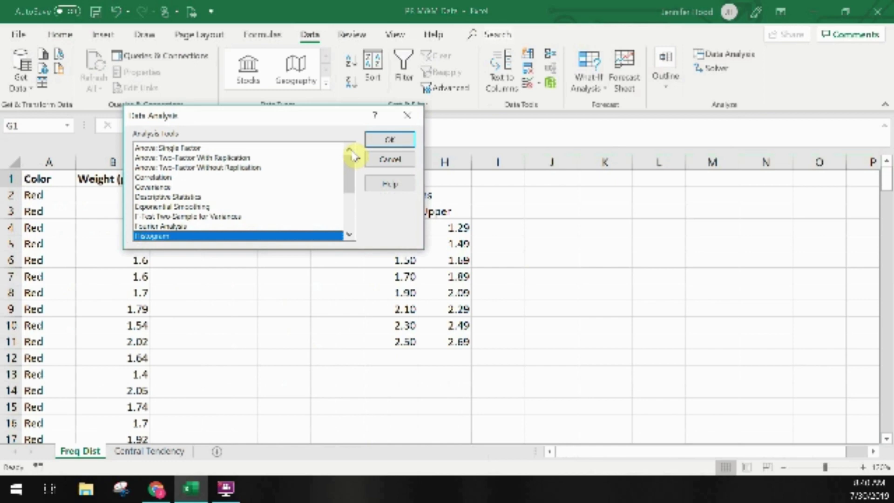
scroll(353, 155, "down", 1)
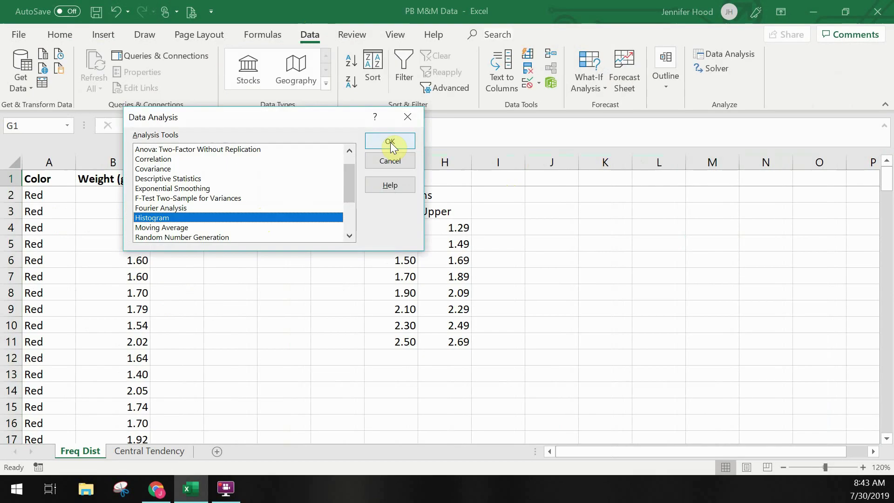
left_click(390, 141)
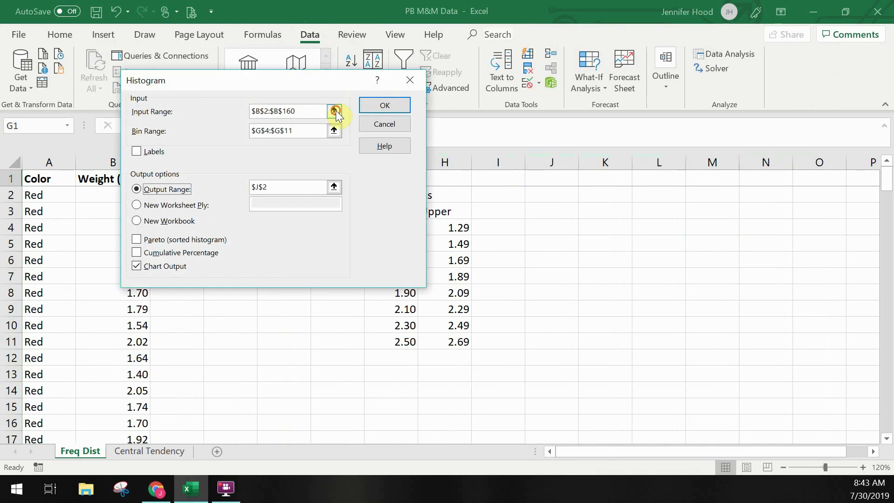
Run Histogram with input range B2:B160, bin range H4:H11 and output at J2.
left_click(334, 111)
left_click(90, 193)
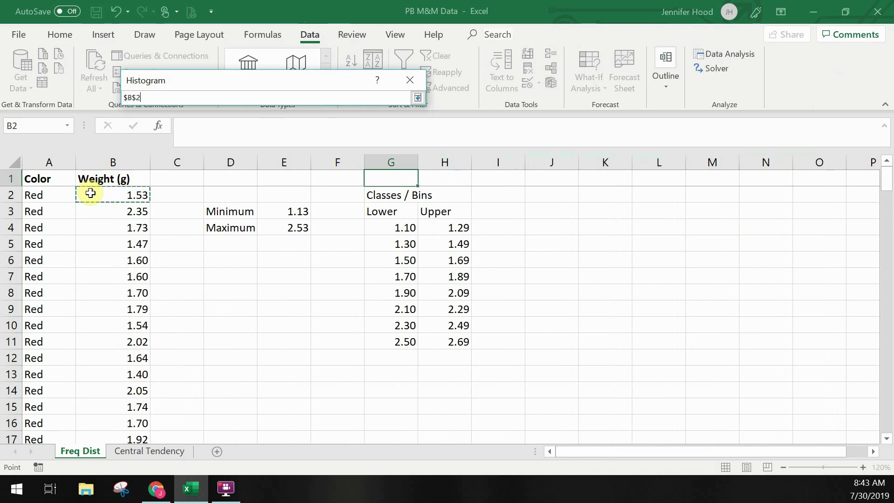
key("ctrl+shift+Down")
key("Return")
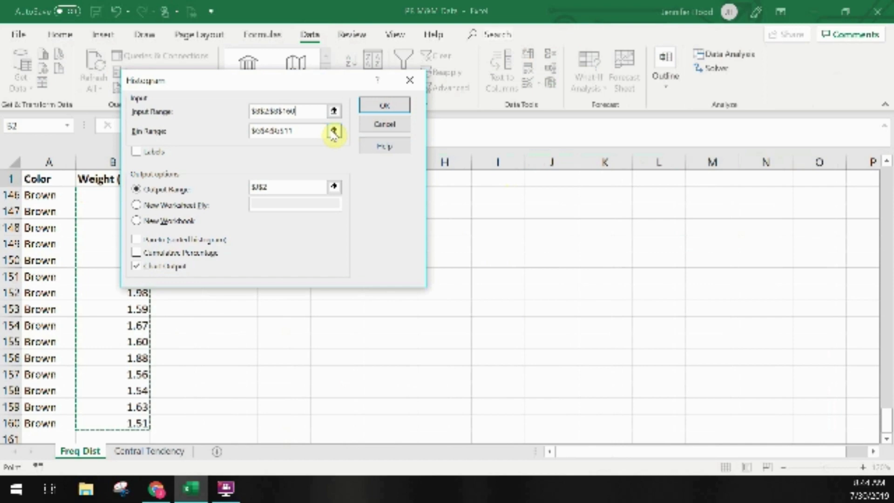
left_click(333, 131)
left_click(435, 229)
left_click_drag(434, 236, 428, 335)
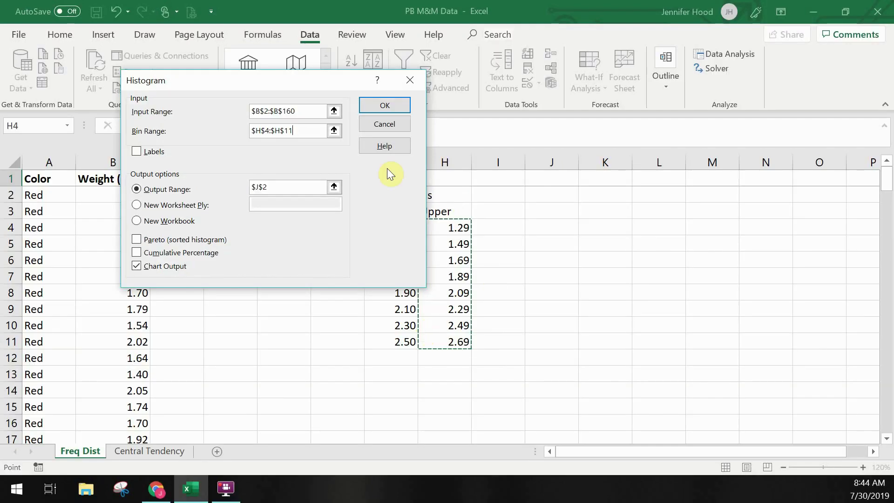
left_click(333, 186)
left_click(554, 196)
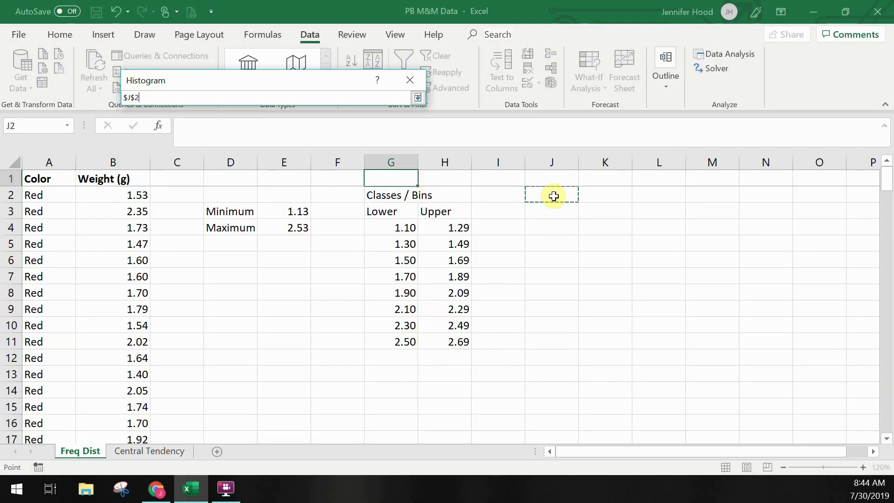
key("Return")
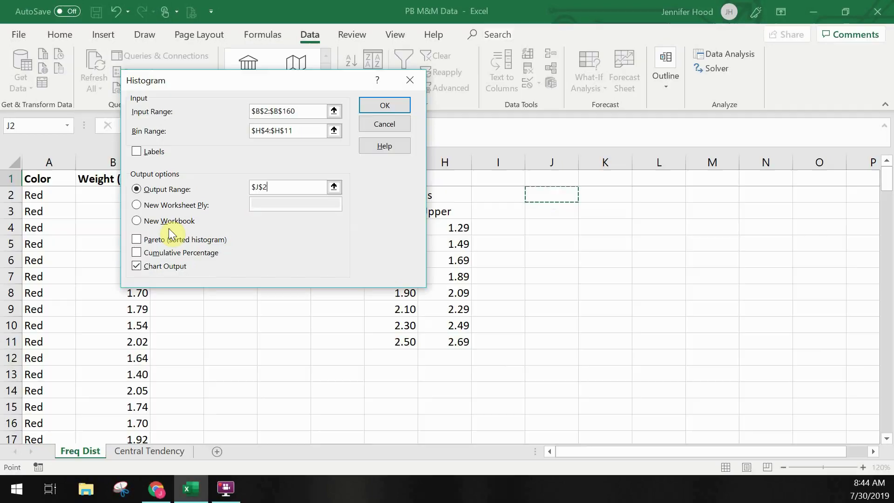
left_click(393, 105)
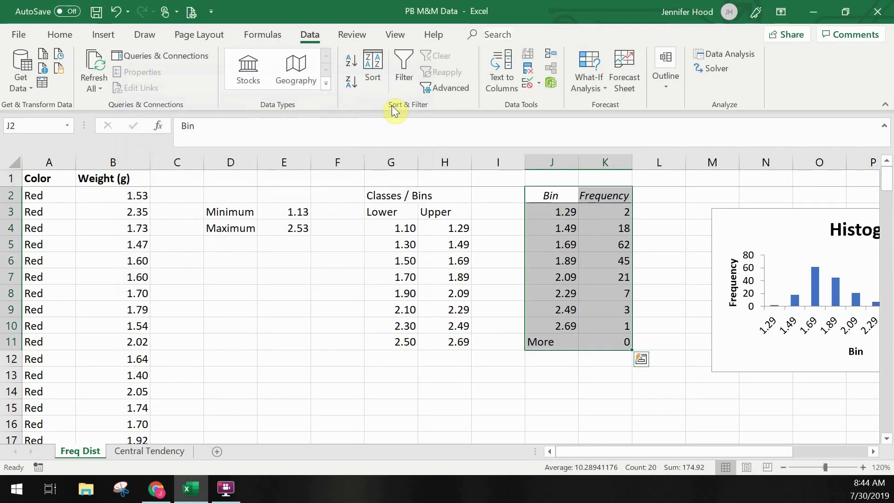
Insert a blank column I between the class table and the histogram output.
left_click_drag(571, 451, 612, 468)
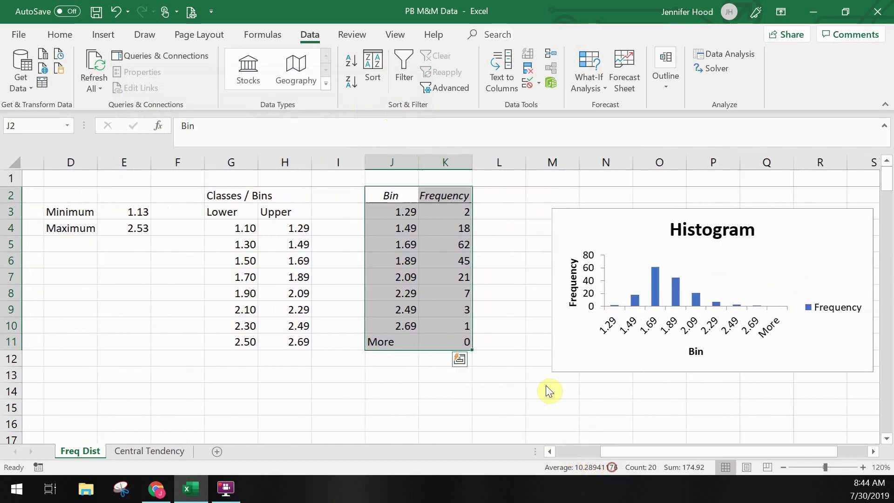
left_click(317, 157)
right_click(317, 158)
left_click(329, 263)
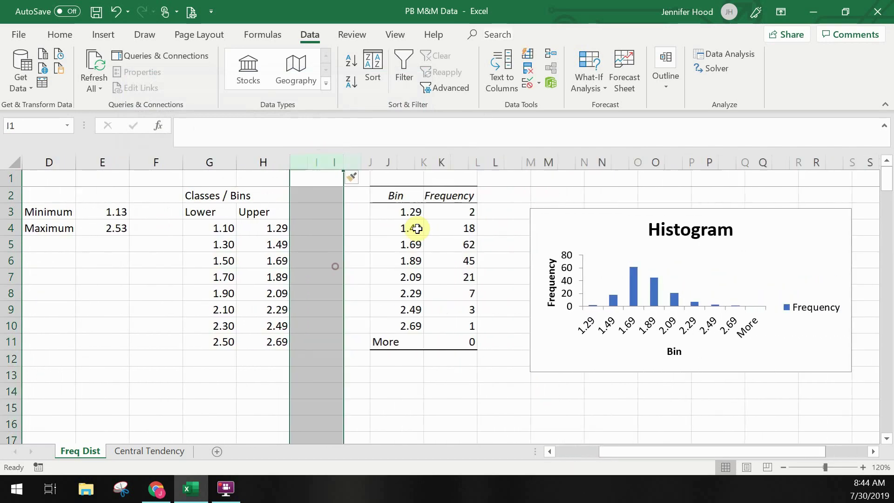
Copy the histogram frequency counts and paste them into I4:I11.
left_click_drag(485, 216, 477, 324)
key("ctrl+c")
left_click(357, 178)
left_click(310, 244)
left_click(313, 228)
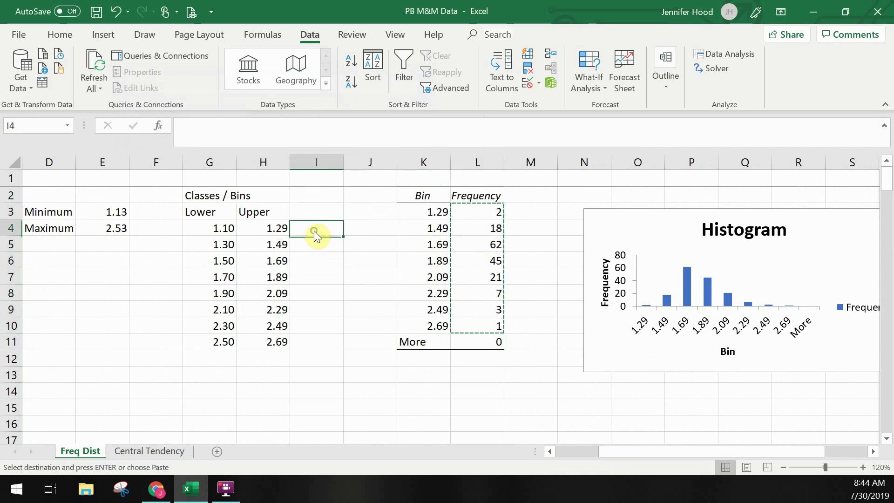
right_click(314, 228)
left_click(388, 208)
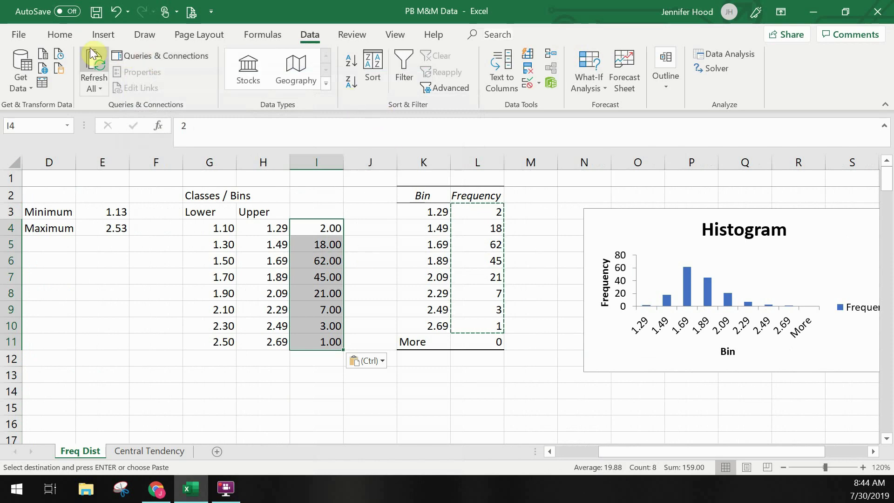
Format the pasted counts as whole numbers with zero decimals.
left_click(62, 35)
left_click(468, 84)
left_click(468, 84)
left_click(485, 85)
left_click(485, 84)
left_click(485, 85)
left_click(485, 85)
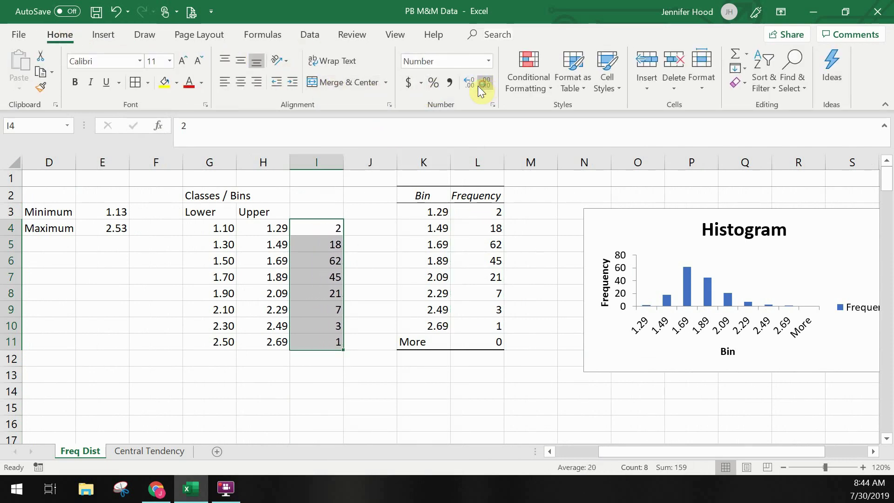
left_click(307, 190)
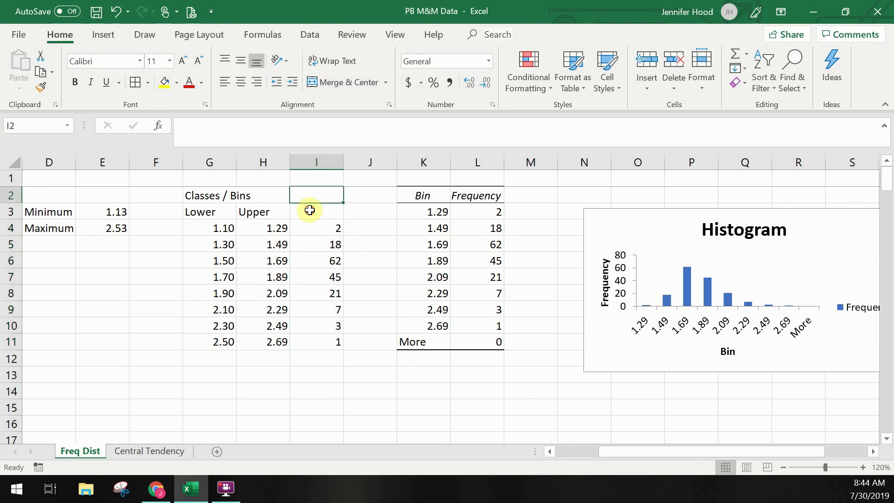
Add the Frequency heading in I3, widen column I and bold the row 3 headers.
left_click(310, 208)
type("freq")
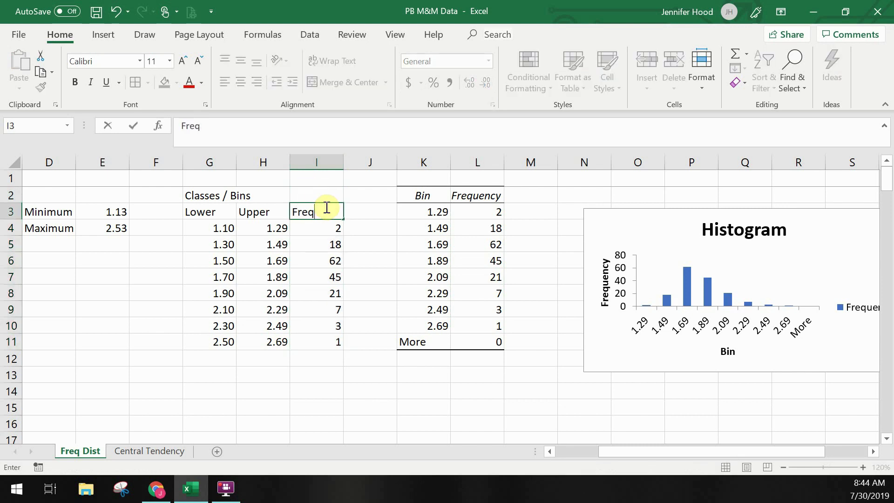
type("uency")
key("Return")
left_click_drag(344, 162, 352, 162)
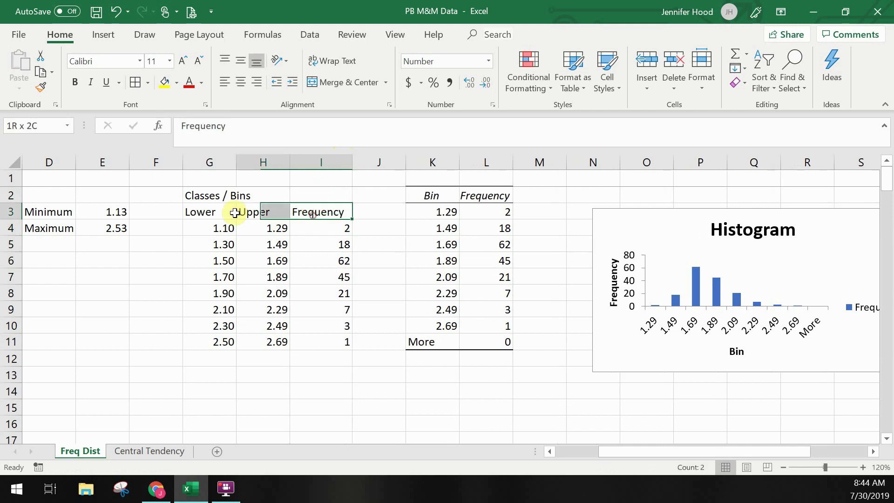
key("ctrl+b")
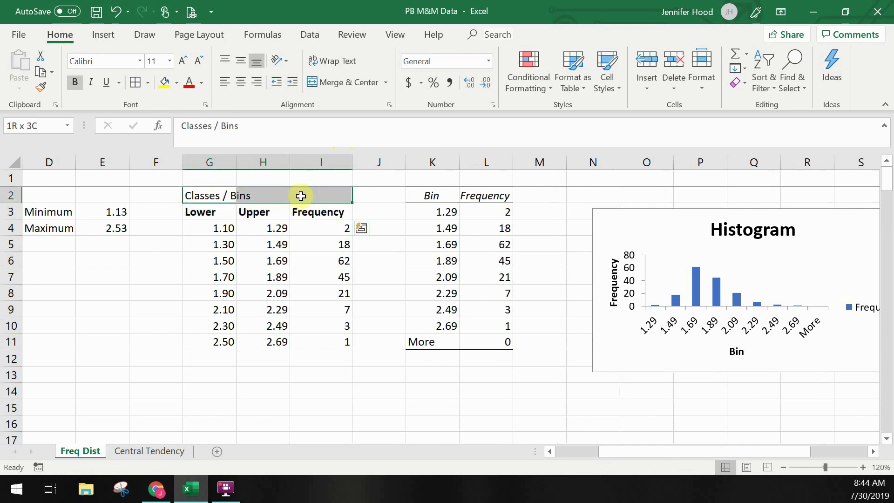